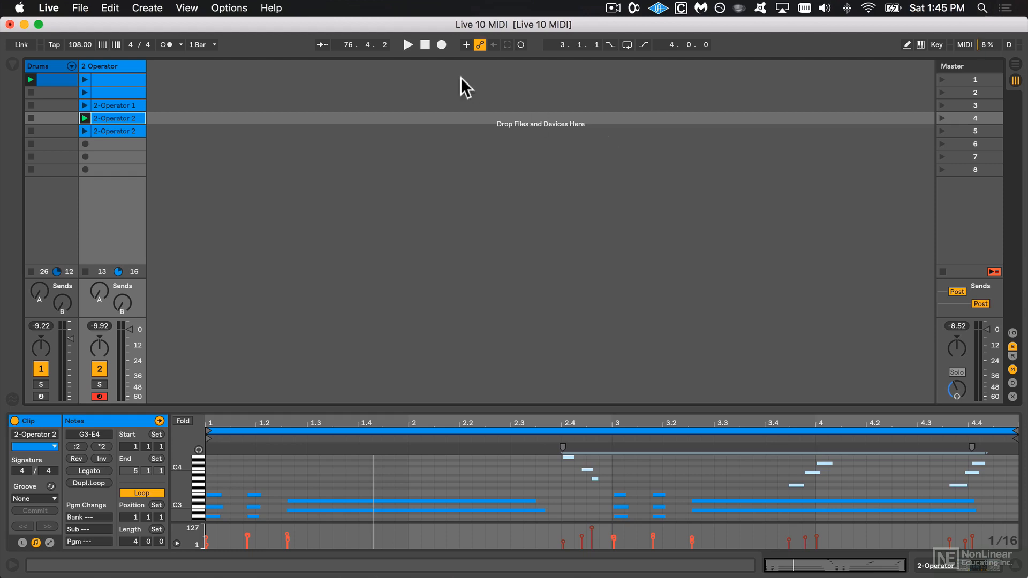
Stop the transport and the 2 Operator track's clip, and open the first Drums clip
left_click(426, 45)
left_click(86, 270)
left_click(53, 79)
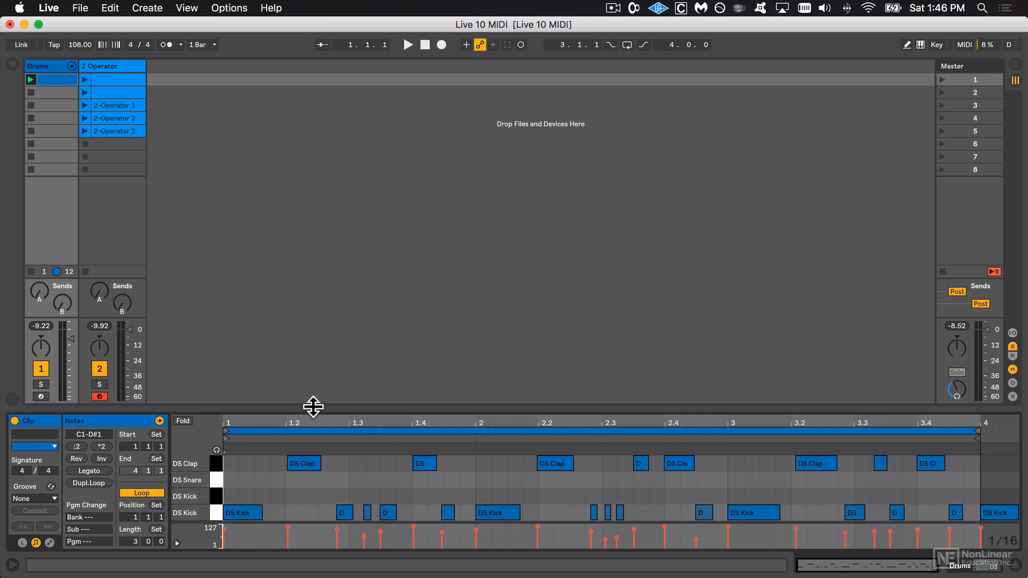
Fold the Drums clip's note editor to the rows in use and inspect the first clap's timing against beat 1.2
left_click_drag(313, 407, 345, 244)
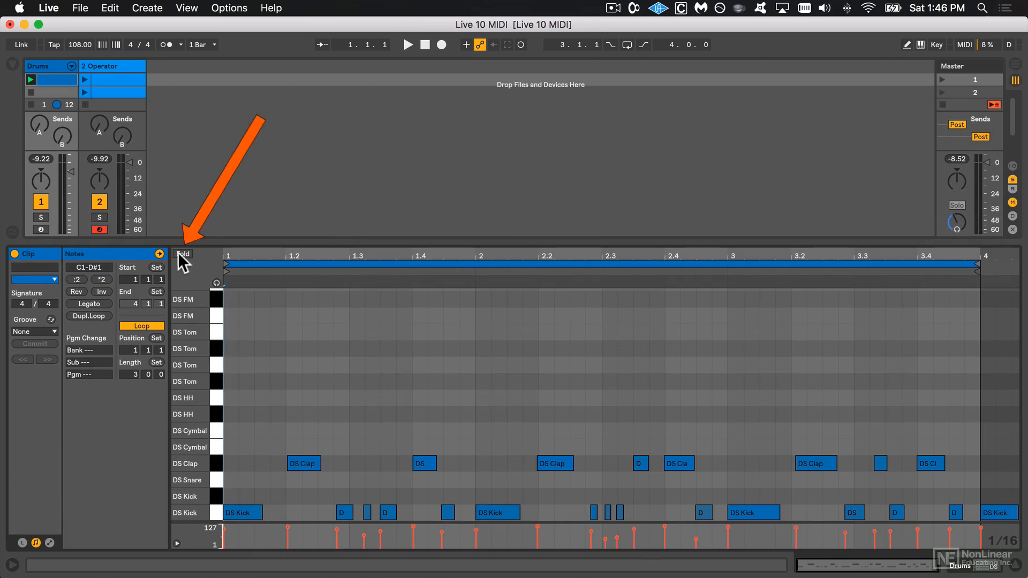
left_click(182, 254)
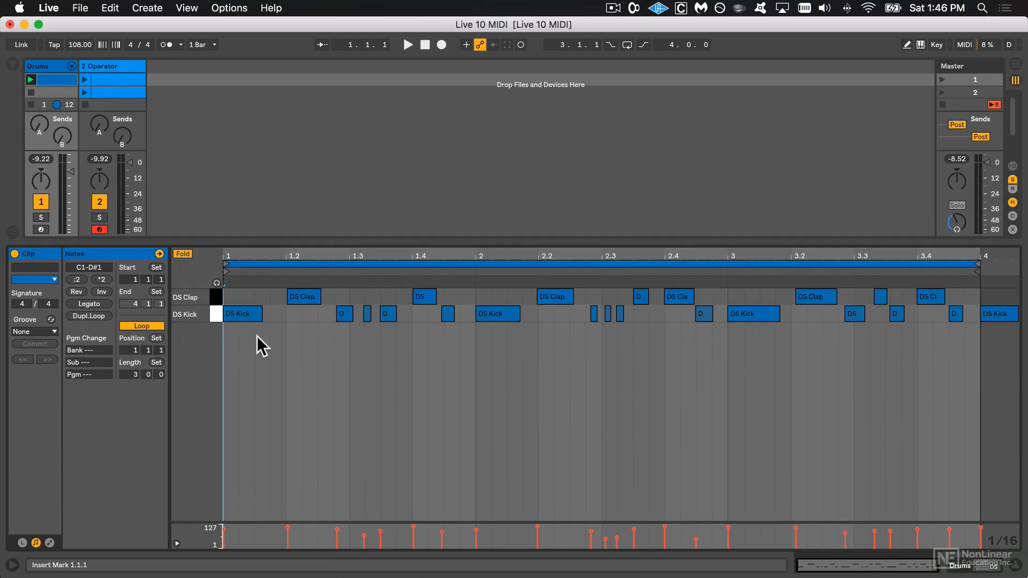
mouse_move(287, 255)
left_mouse_down()
mouse_move(287, 284)
mouse_move(315, 320)
left_mouse_up()
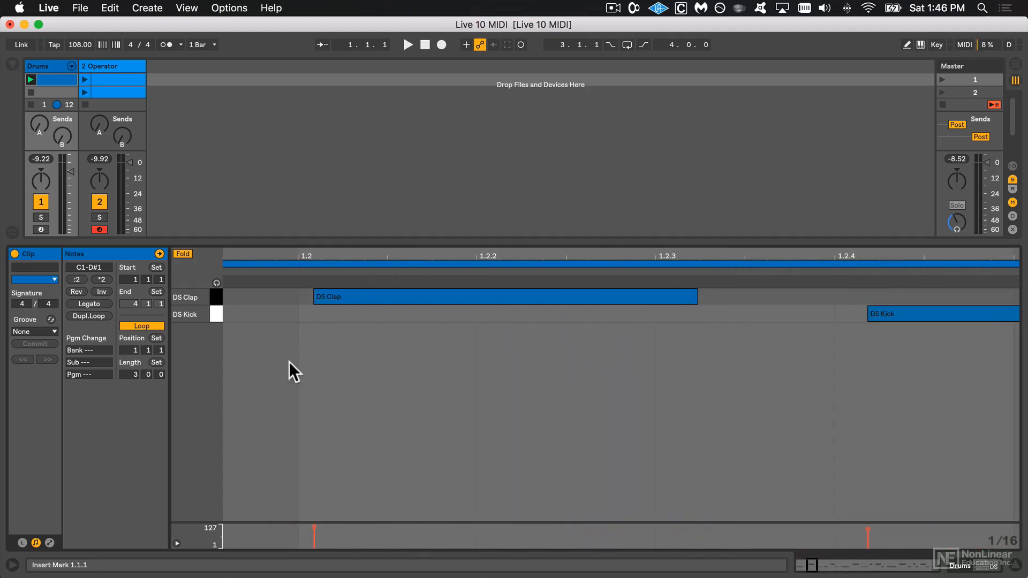
left_click_drag(312, 252, 312, 214)
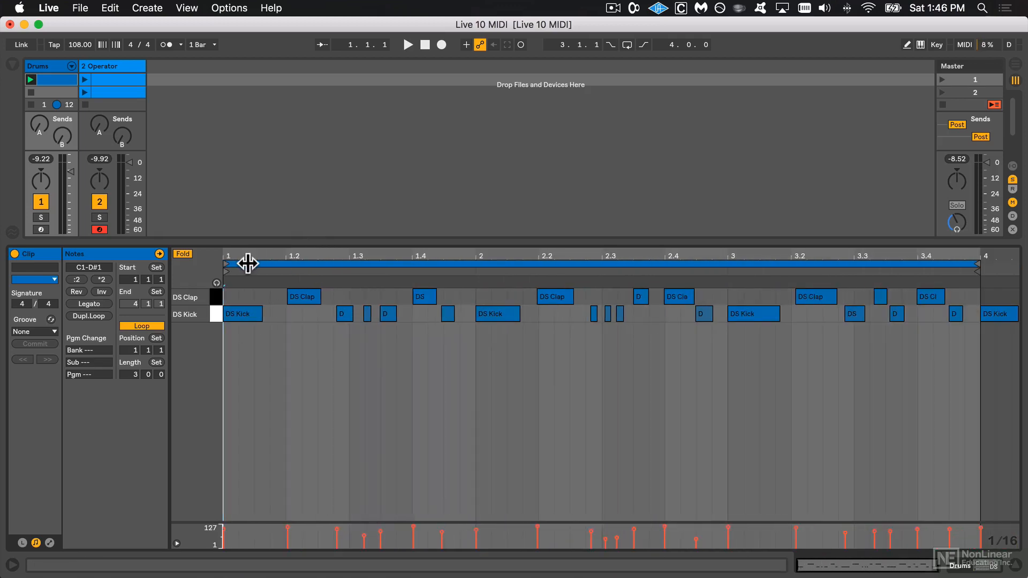
left_click_drag(280, 239, 269, 390)
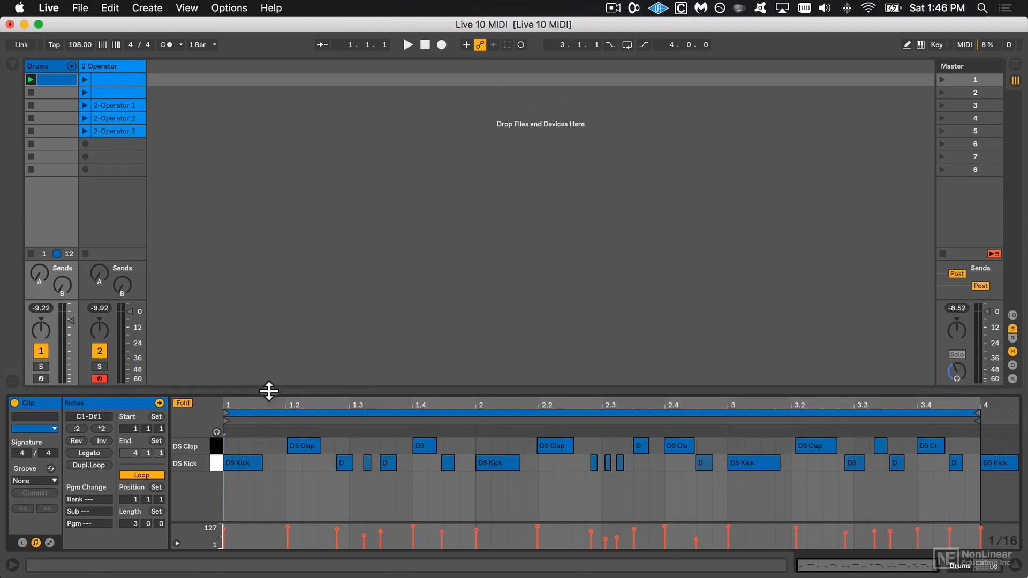
Duplicate the first Drums clip into the second slot and select the copy
left_click(67, 80)
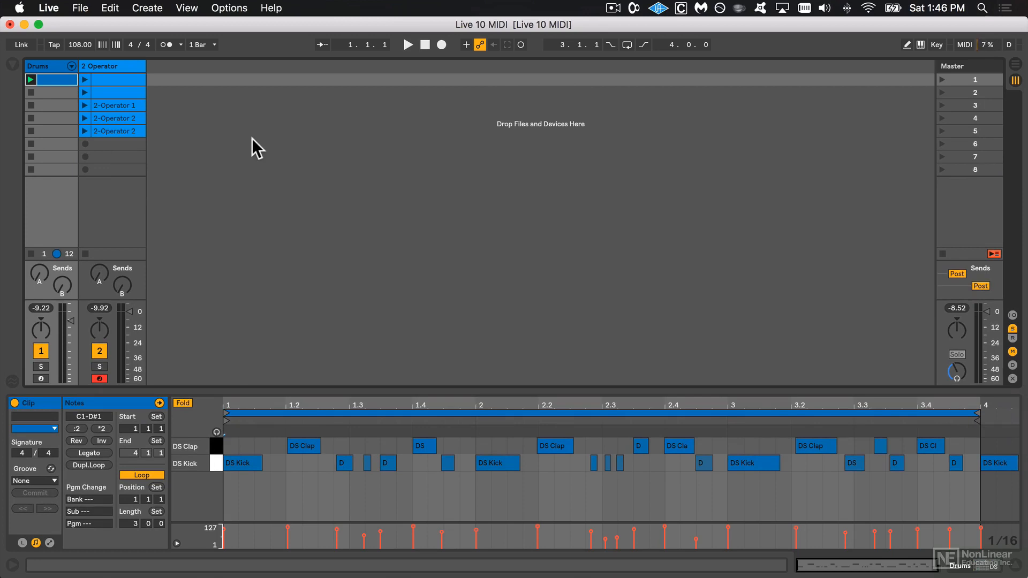
key("super+d")
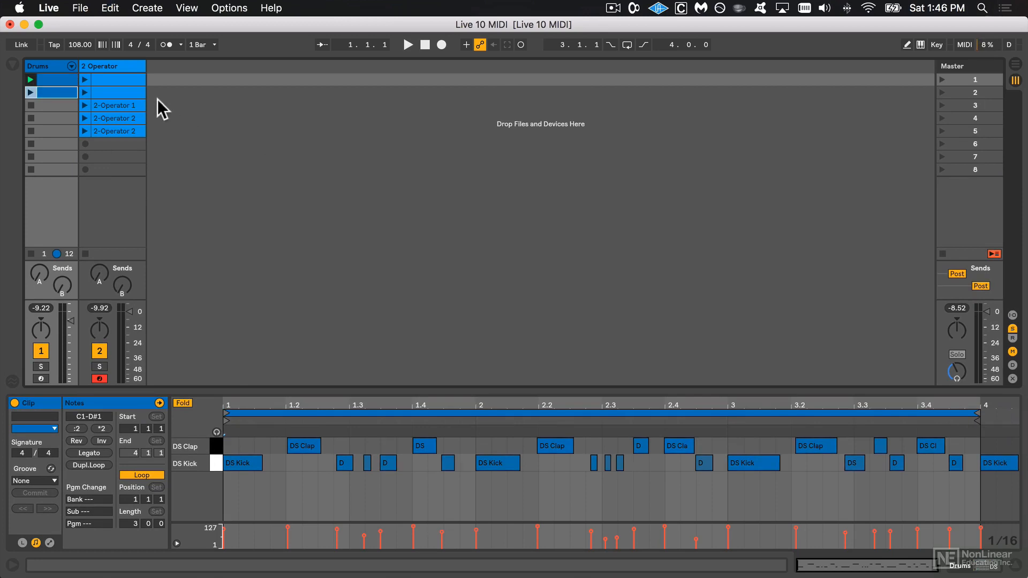
left_click(60, 91)
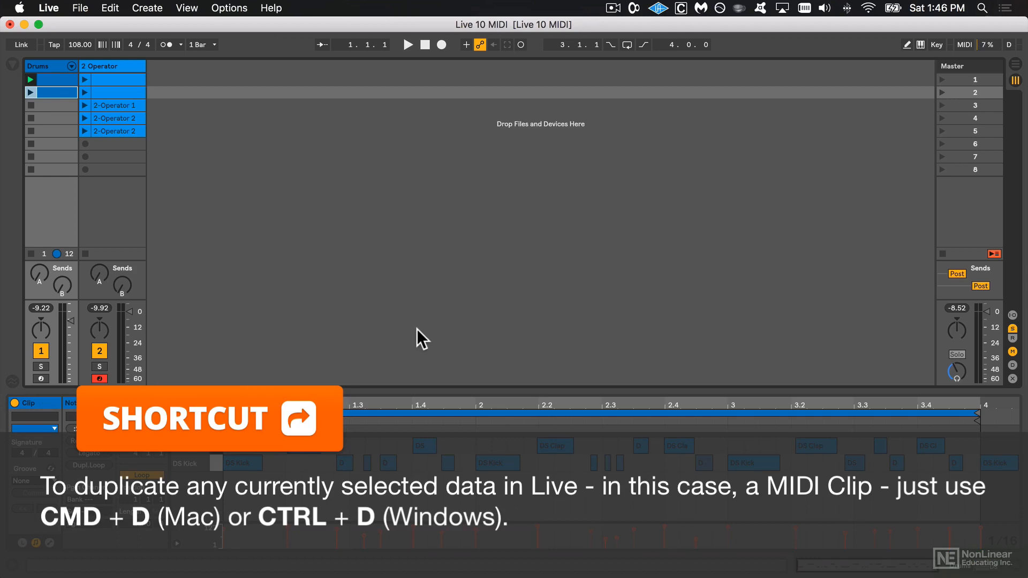
Enlarge the note editor and rename the original Drums clip in the first slot as Raw
left_click_drag(431, 387, 428, 324)
left_click(53, 79)
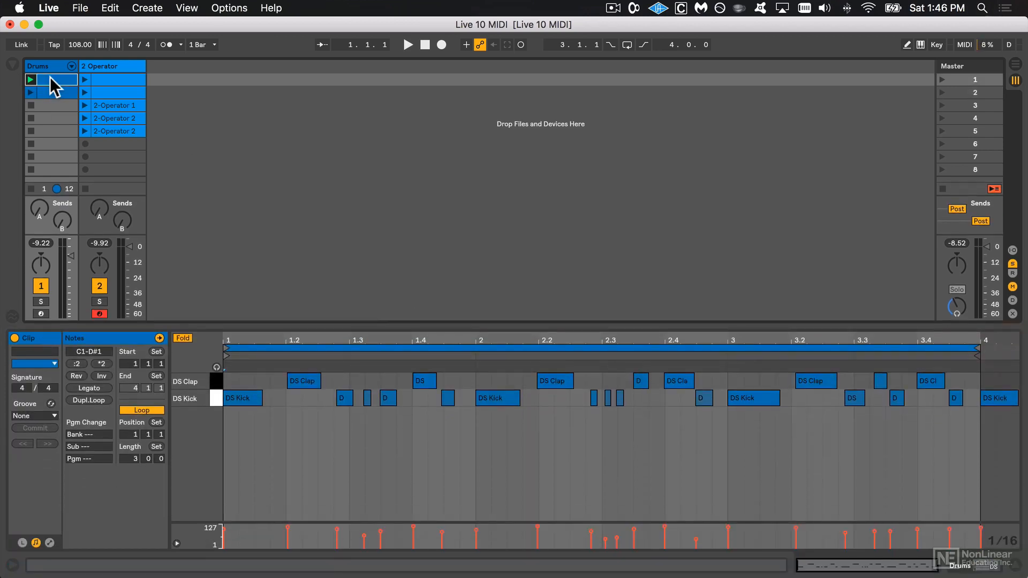
key("super+r")
Launch the duplicated Drums clip in the second slot and move its first clap exactly onto beat 1.2
left_click(44, 89)
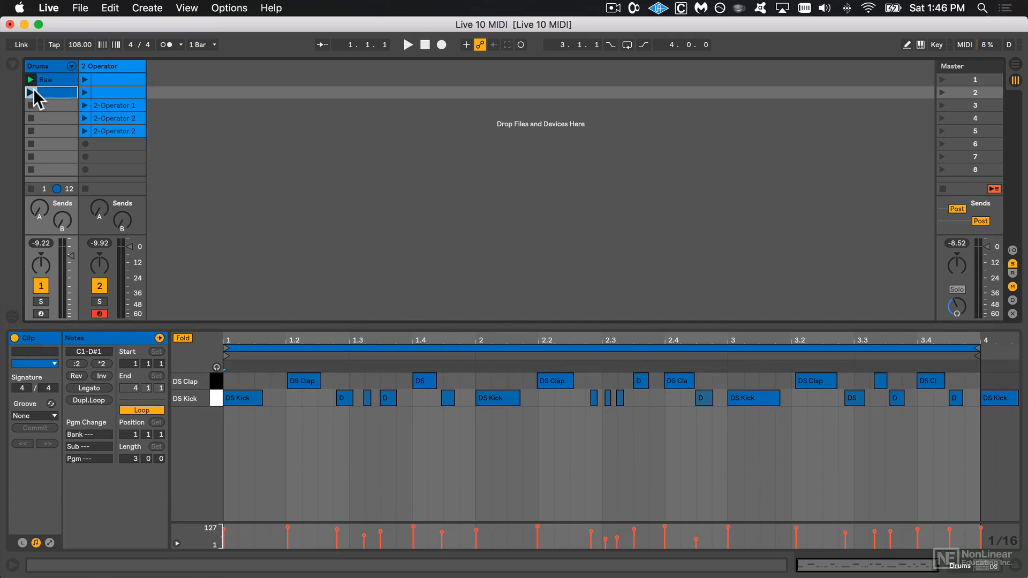
left_click(30, 91)
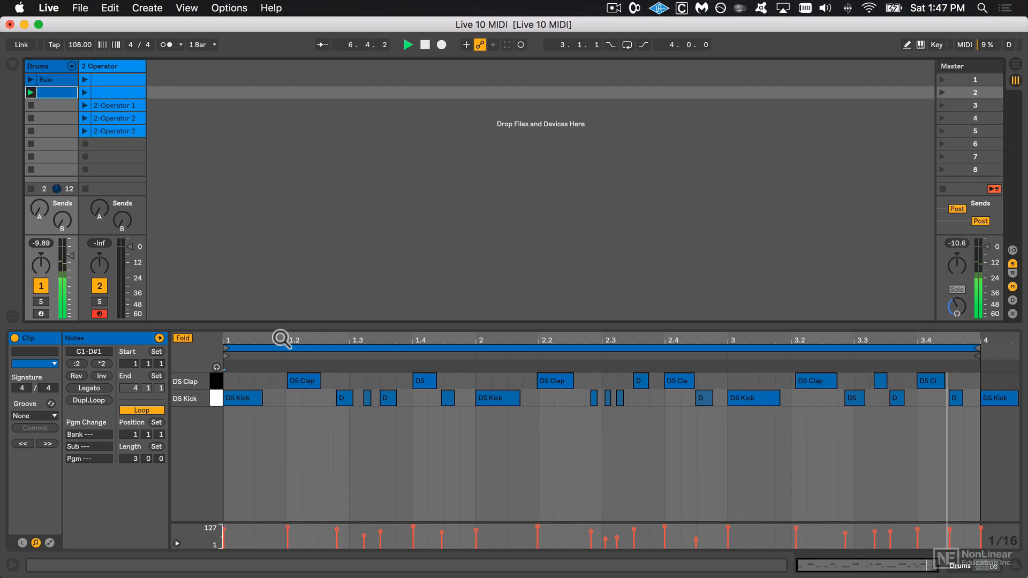
left_click_drag(281, 339, 460, 378)
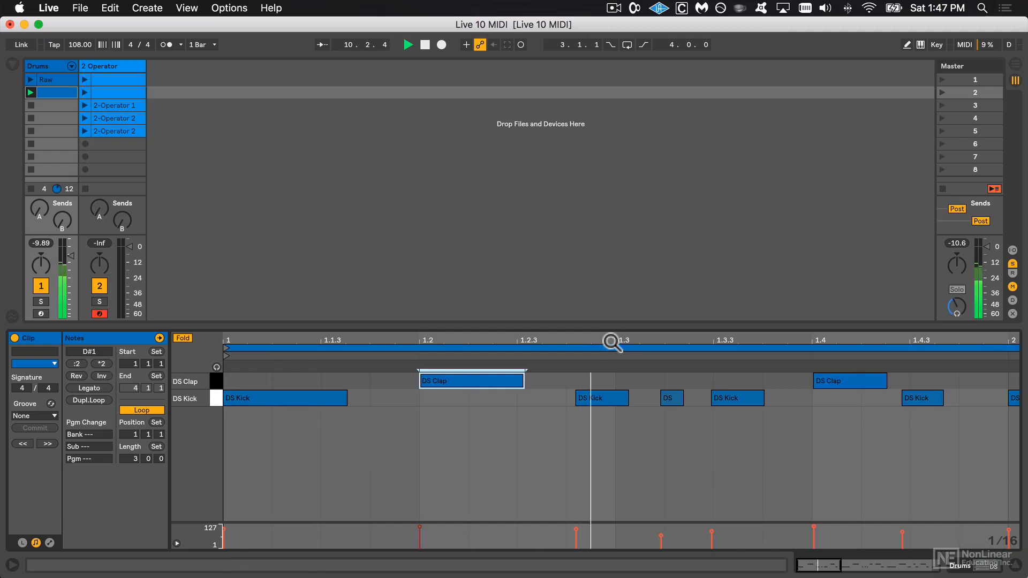
left_click_drag(611, 342, 349, 343)
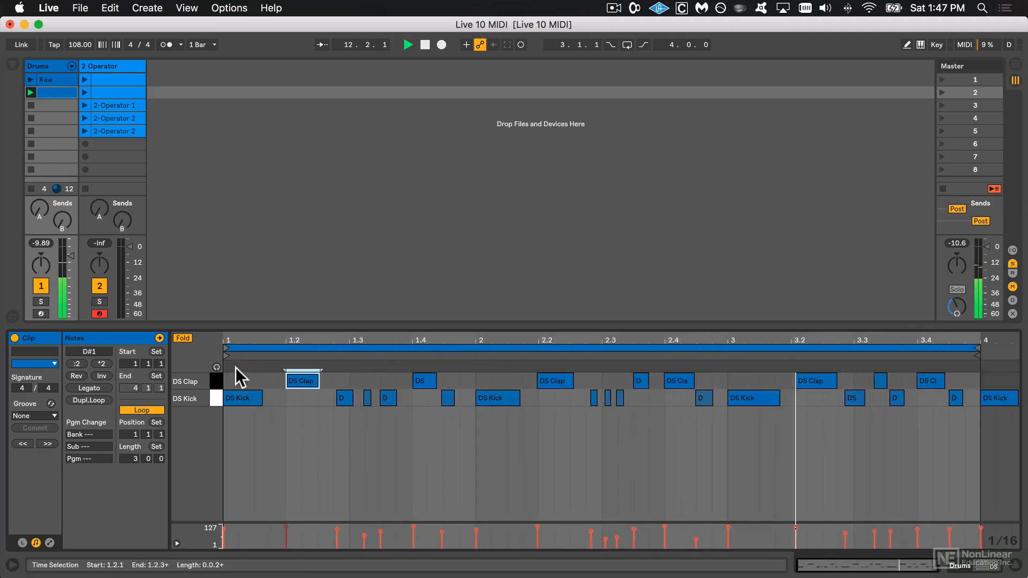
Open the quantize settings for the notes from beat 1 through beat 1.3 and set them to quantize to Current Grid
left_click_drag(227, 381, 388, 418)
right_click(374, 380)
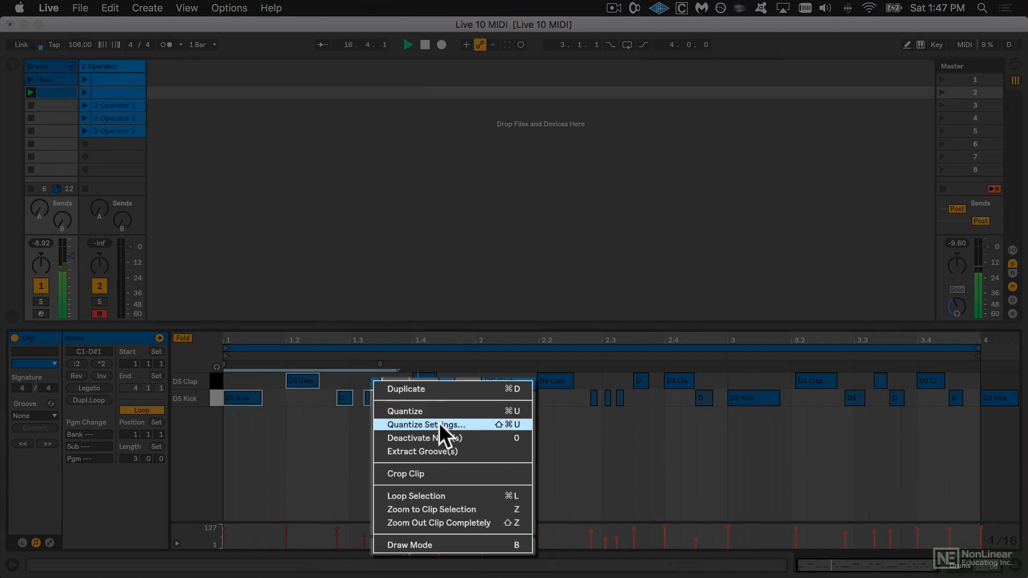
left_click(510, 423)
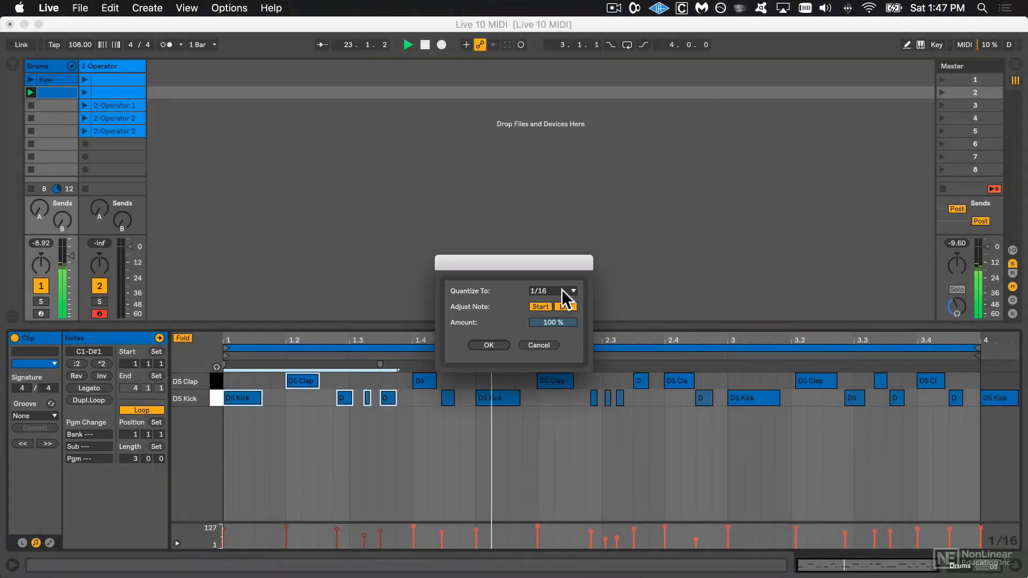
left_click(561, 290)
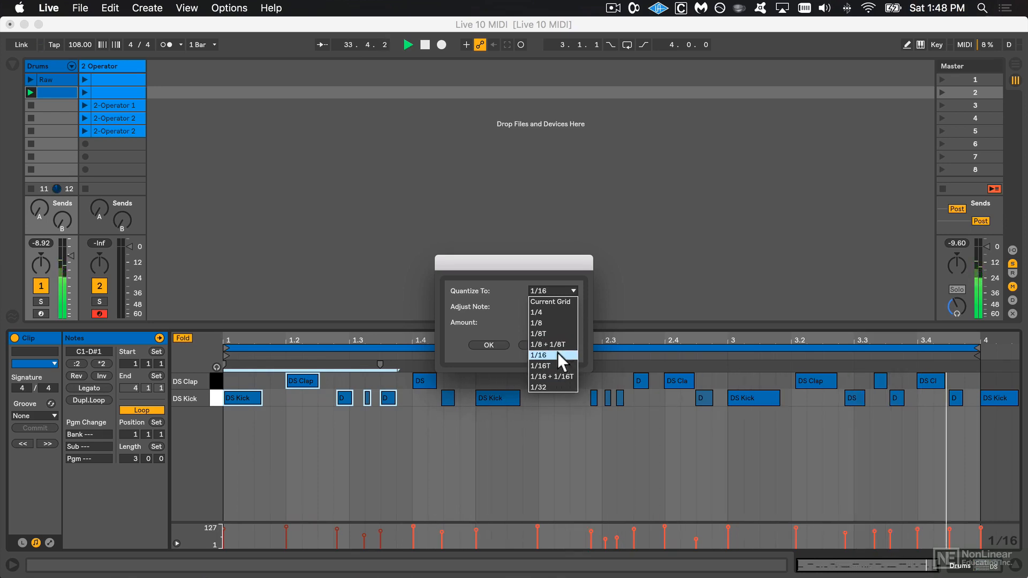
left_click(557, 352)
left_click(568, 291)
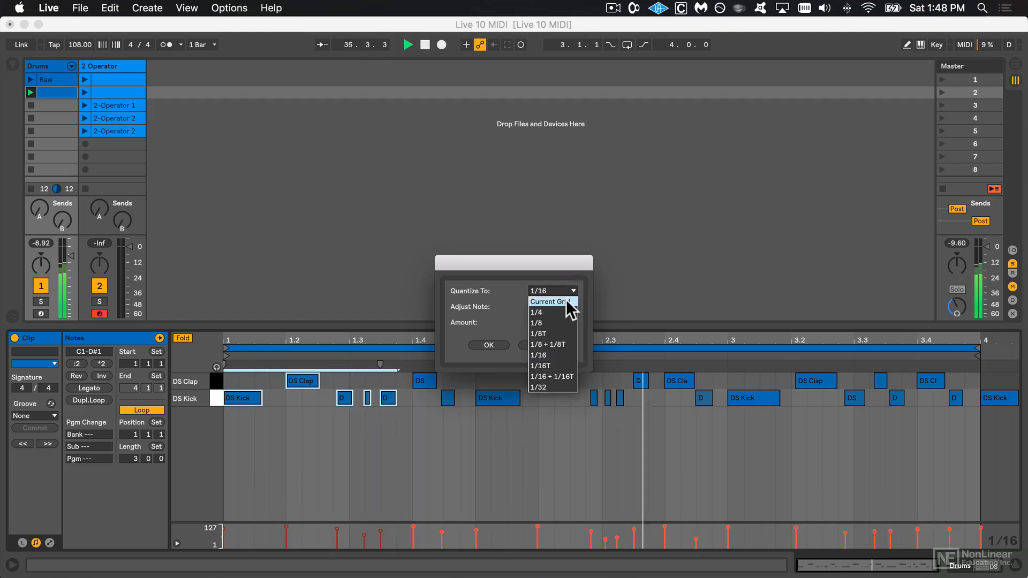
left_click(566, 301)
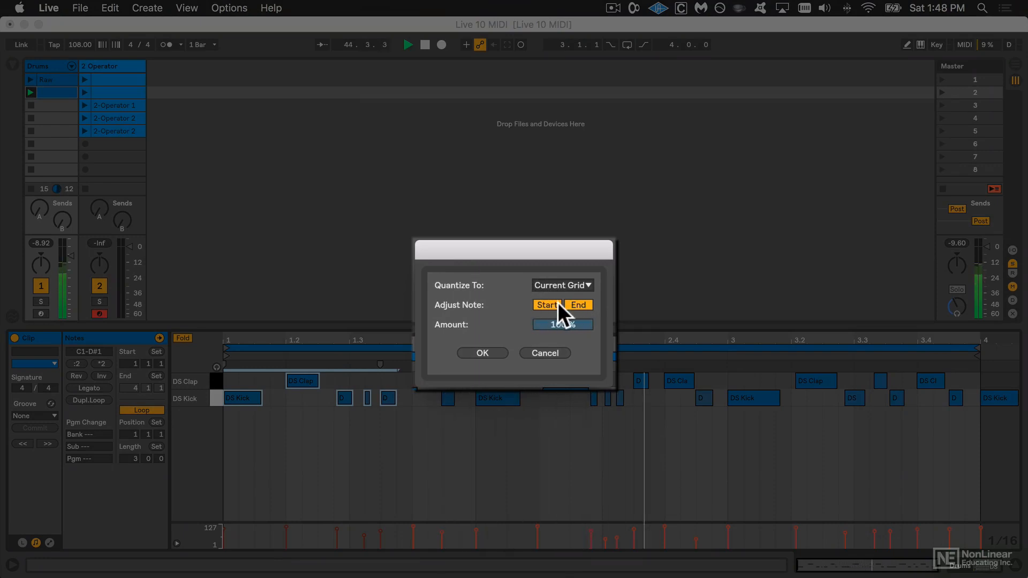
Quantize the selected notes to the current grid with both note start and note end adjusted
left_click(576, 304)
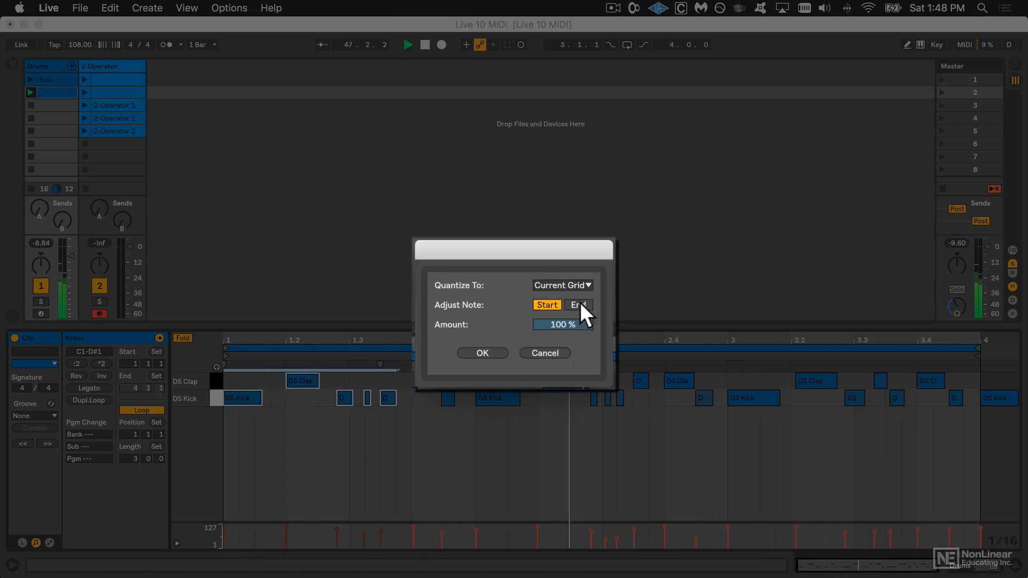
left_click(571, 304)
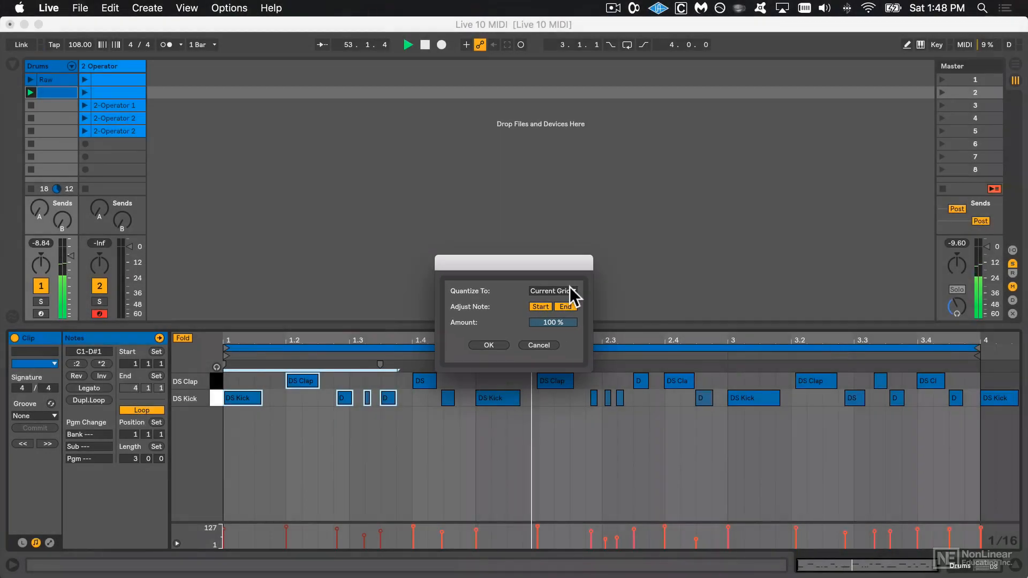
left_click(569, 291)
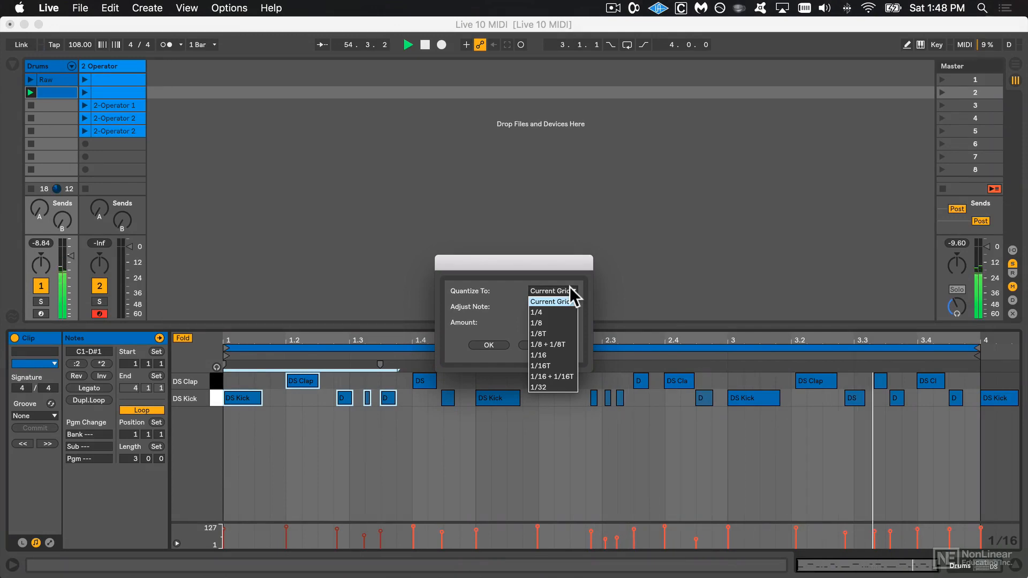
left_click(569, 289)
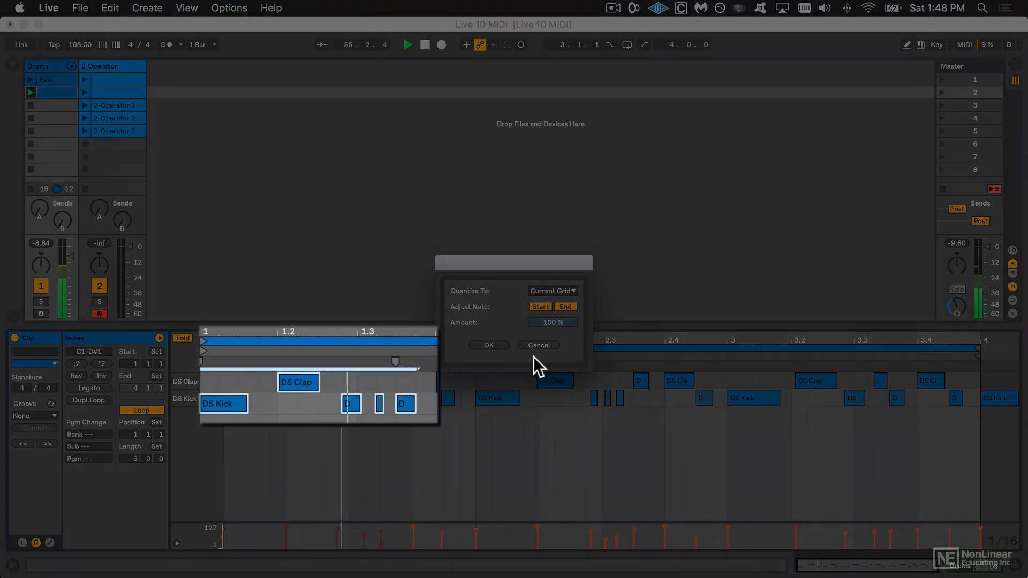
left_click(493, 345)
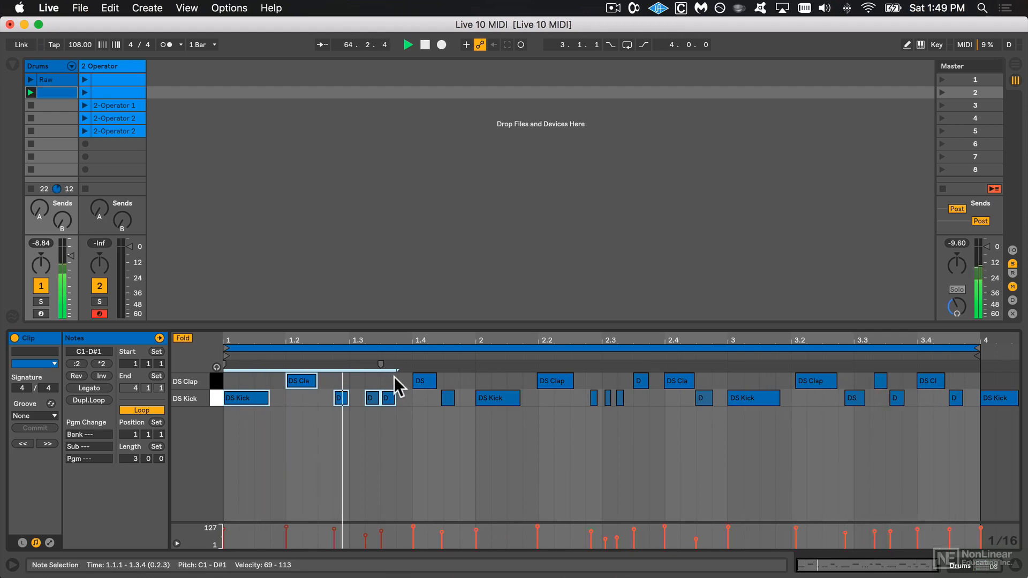
Try quantizing all notes in the clip with the same settings, and undo the quantization
left_click(397, 375)
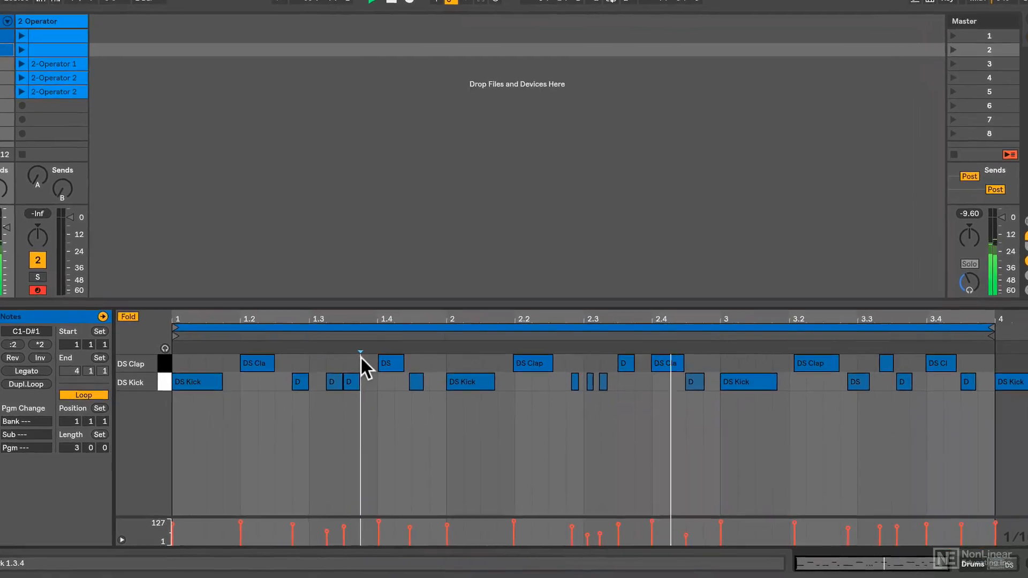
key("super+a")
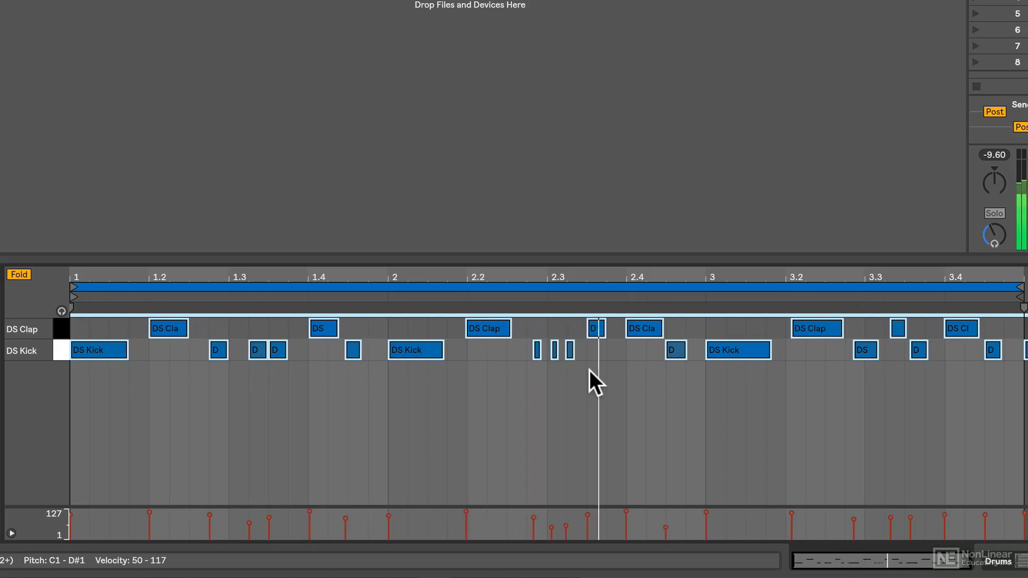
key("ctrl+u")
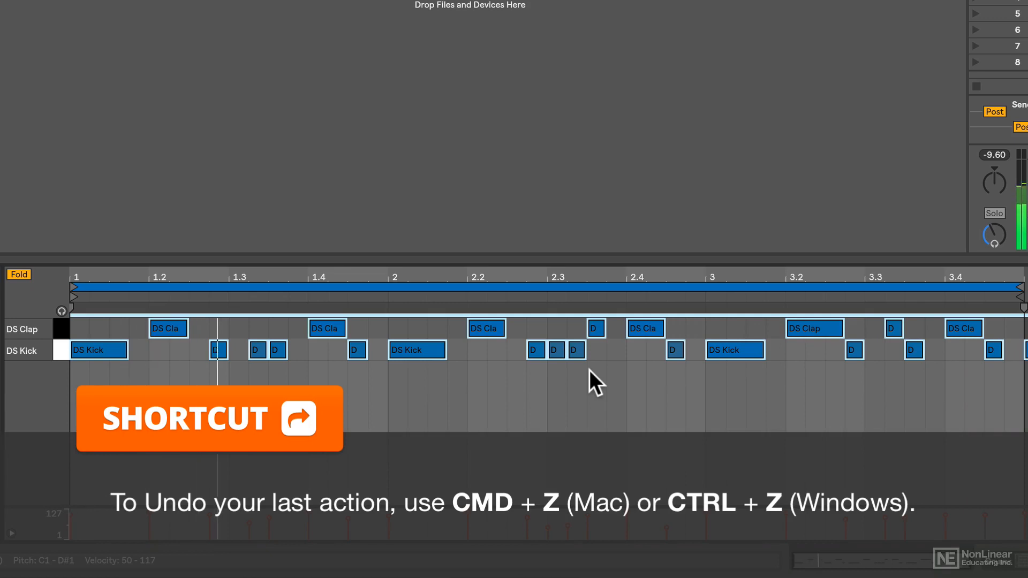
key("ctrl+z")
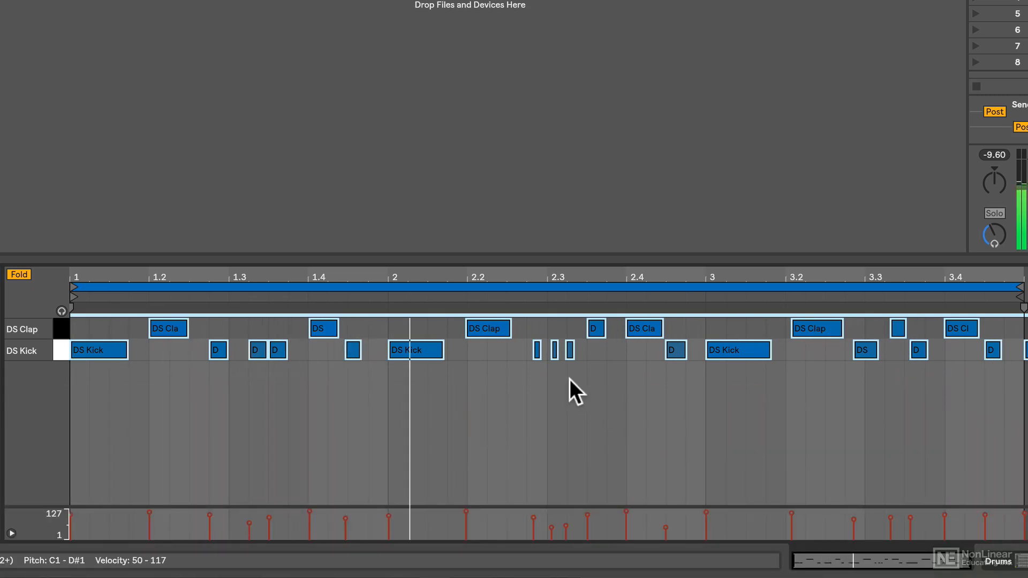
Set the note editor's grid to the adaptive Narrow option and show the whole clip
right_click(570, 394)
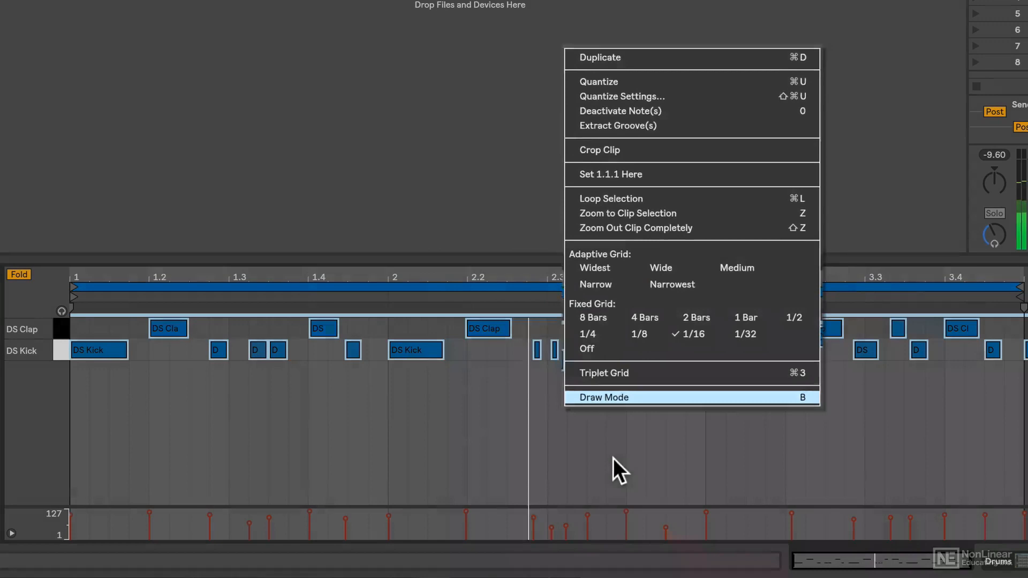
left_click(613, 458)
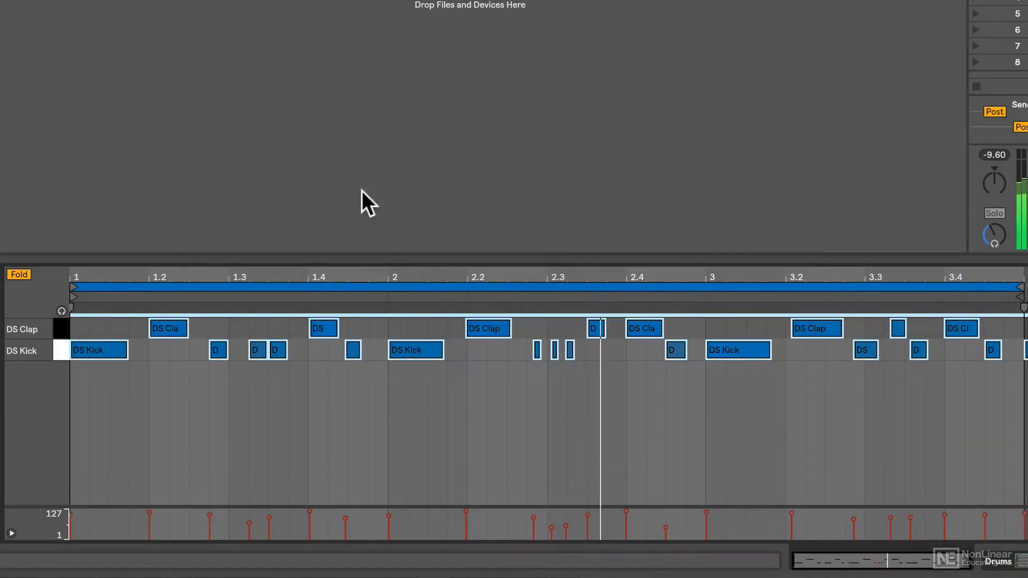
mouse_move(404, 276)
left_mouse_down()
mouse_move(405, 326)
mouse_move(404, 276)
left_mouse_up()
right_click(462, 380)
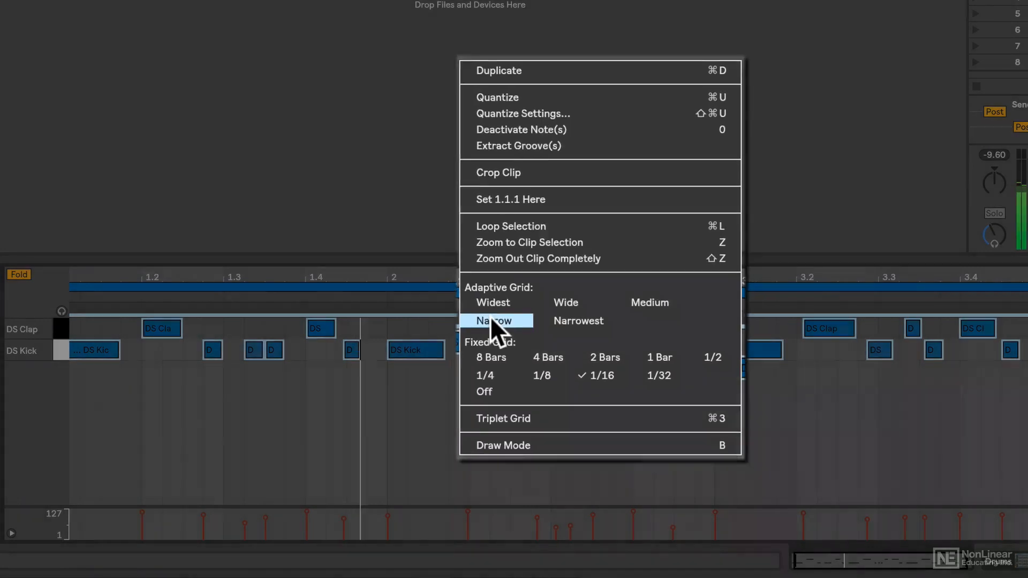
left_click(490, 317)
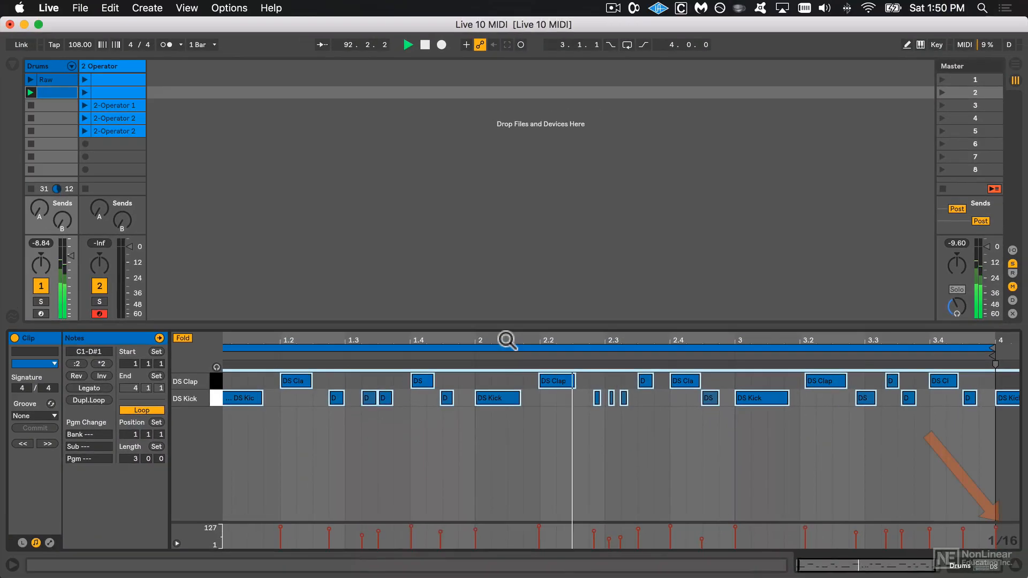
left_click_drag(430, 277, 430, 300)
left_click_drag(505, 364, 504, 327)
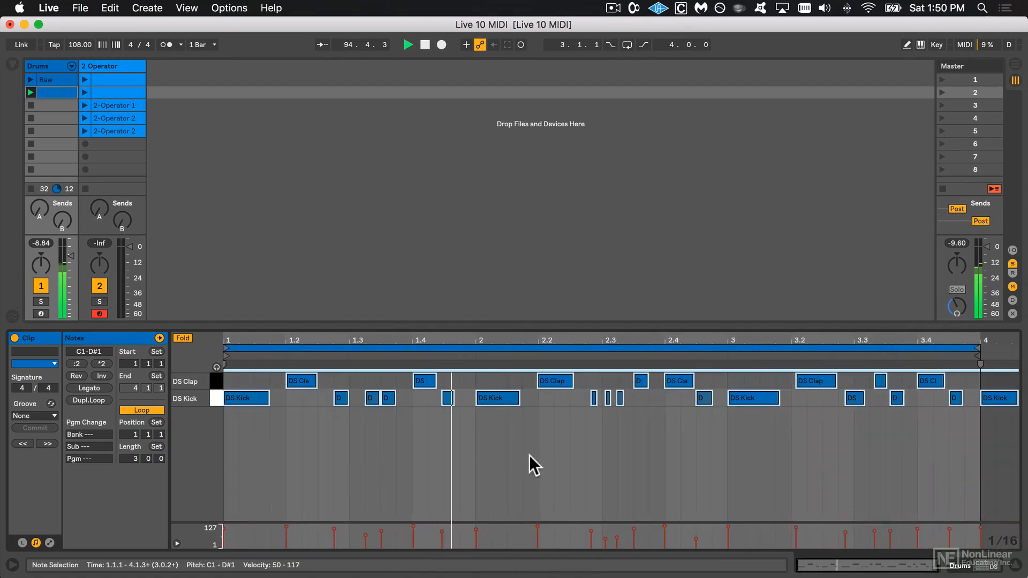